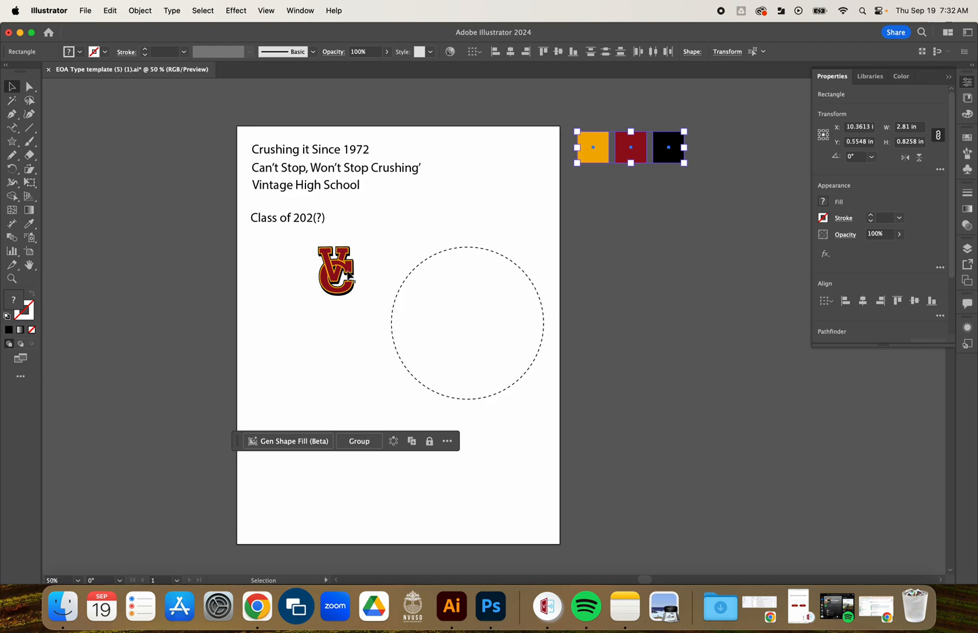
- Move the VC logo and text lines off the artboard beneath the color swatches, and reposition the dashed circle near the artboard's center
drag(343, 276, 635, 219)
drag(252, 132, 290, 248)
drag(350, 193, 625, 304)
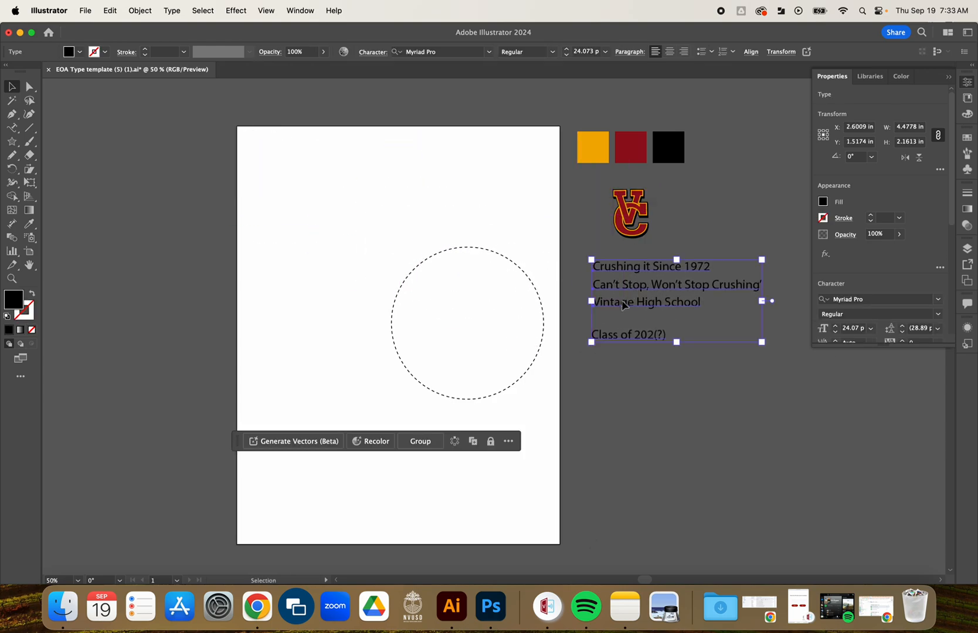
click(670, 437)
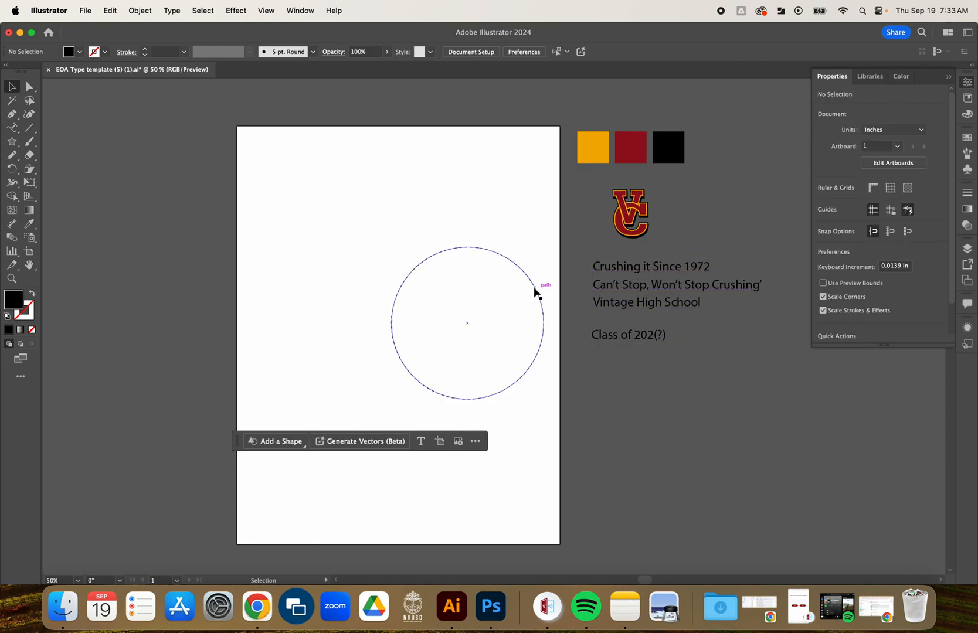
drag(534, 289, 469, 277)
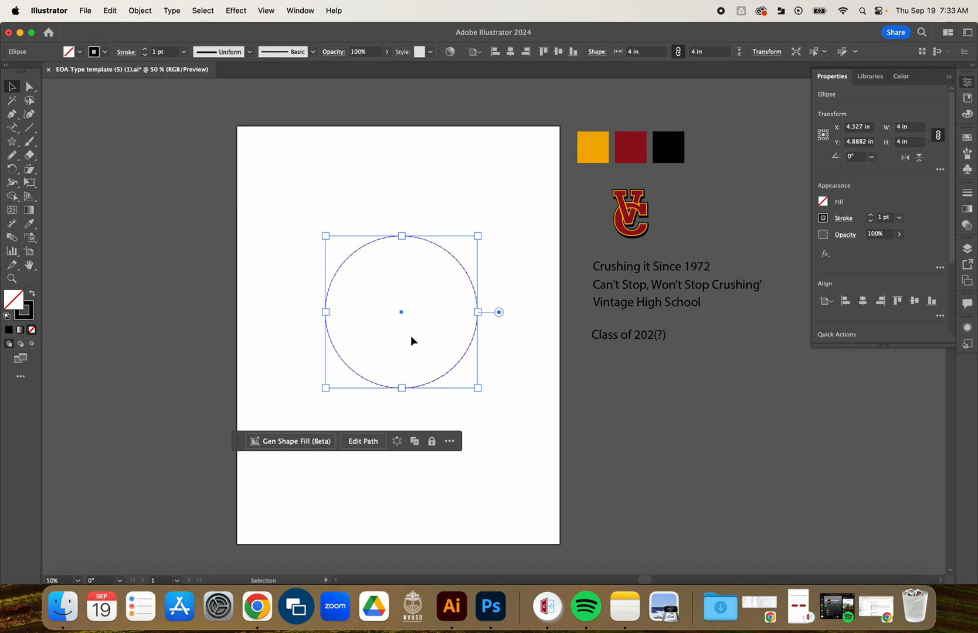
click(508, 418)
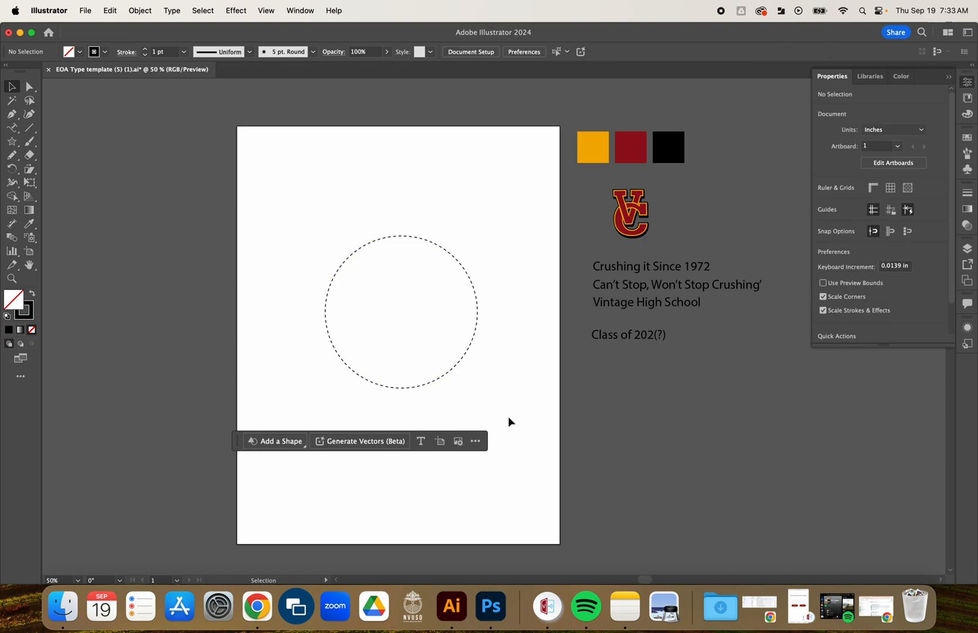
- Turn the dashed circle into a text path with the Type on a Path tool, starting at its top anchor point
click(461, 368)
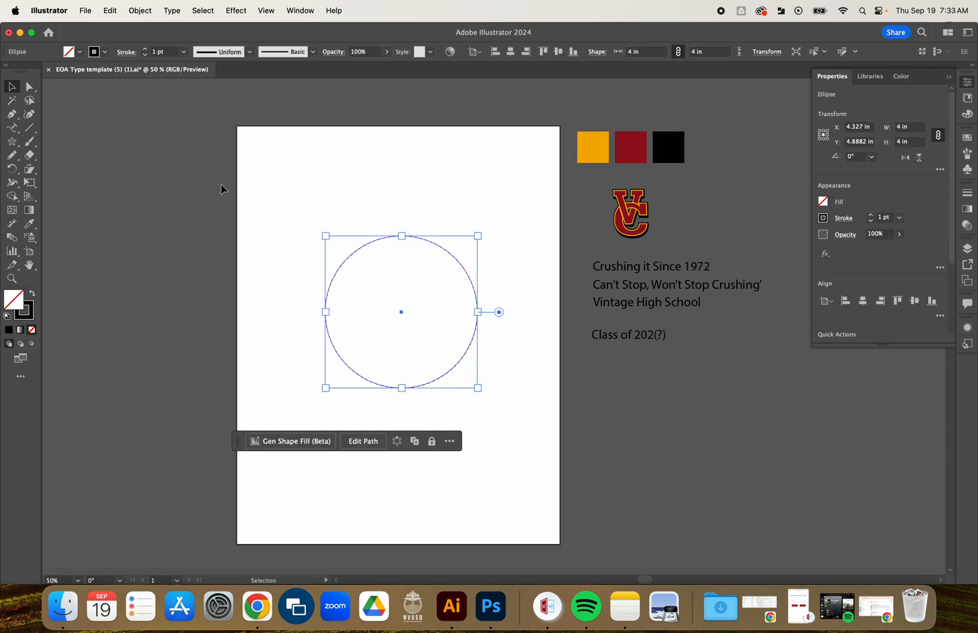
click(11, 129)
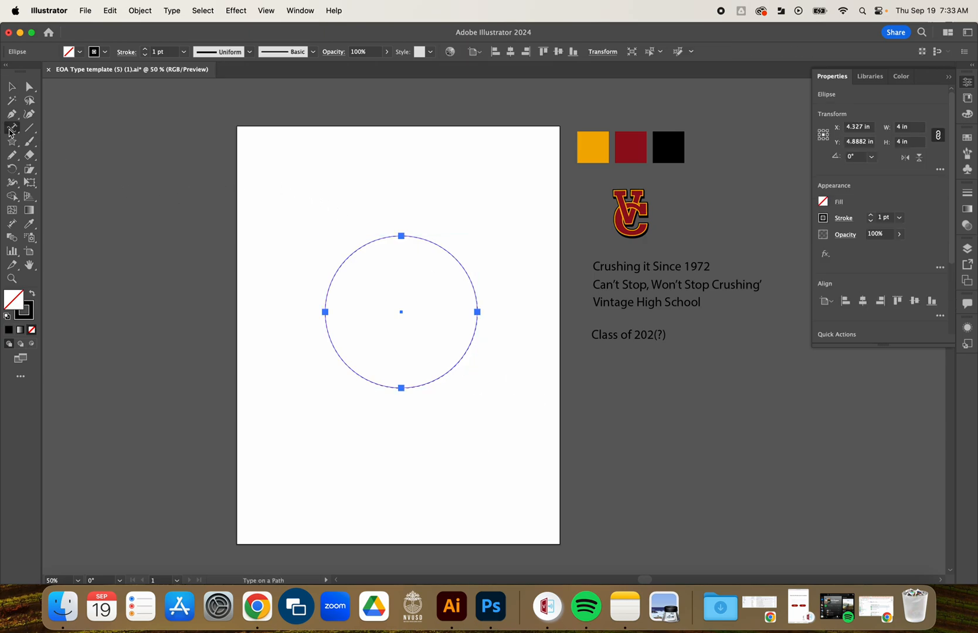
click(10, 130)
click(57, 128)
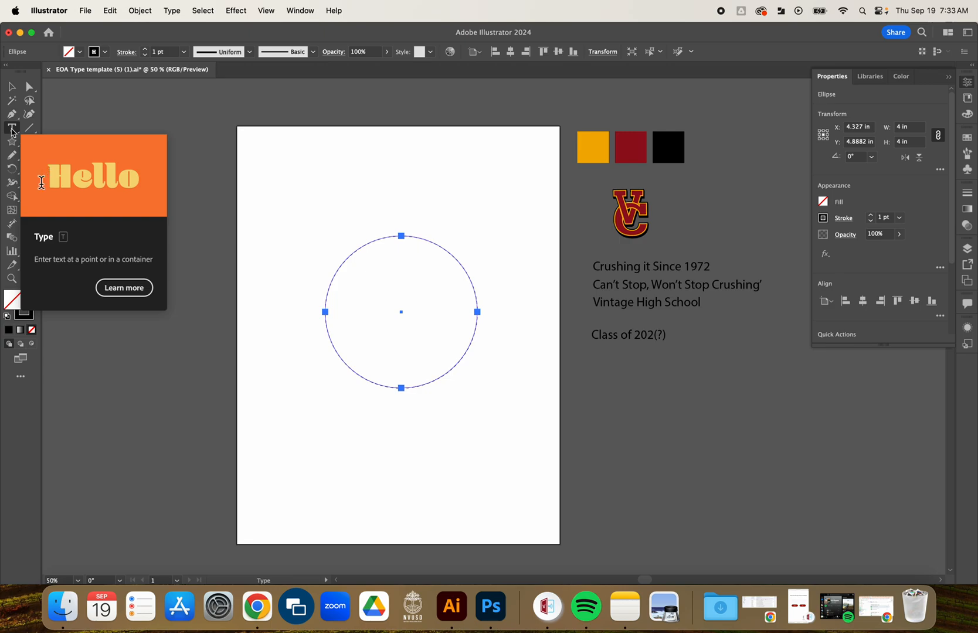
click(13, 129)
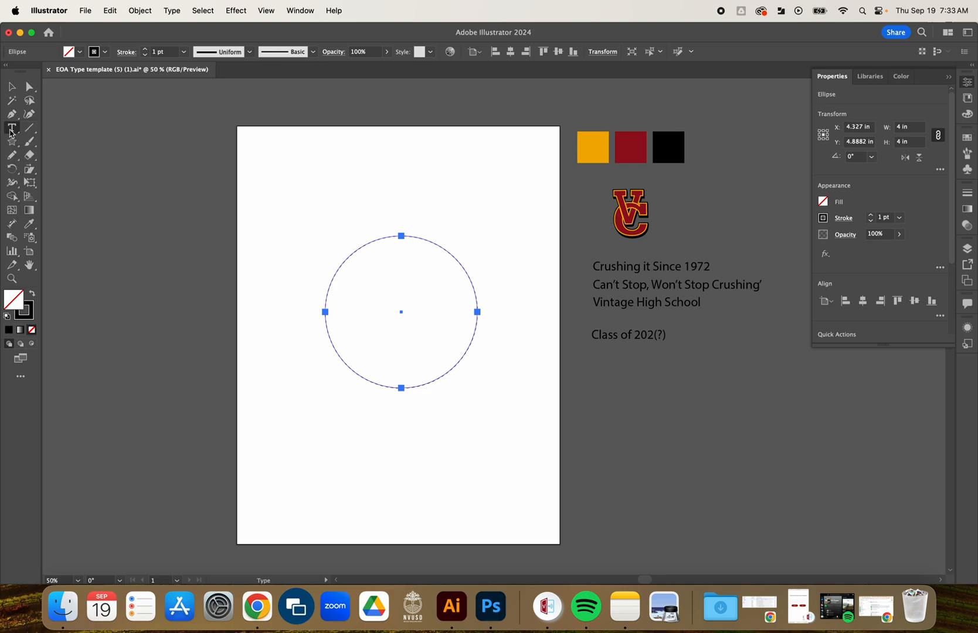
click(11, 132)
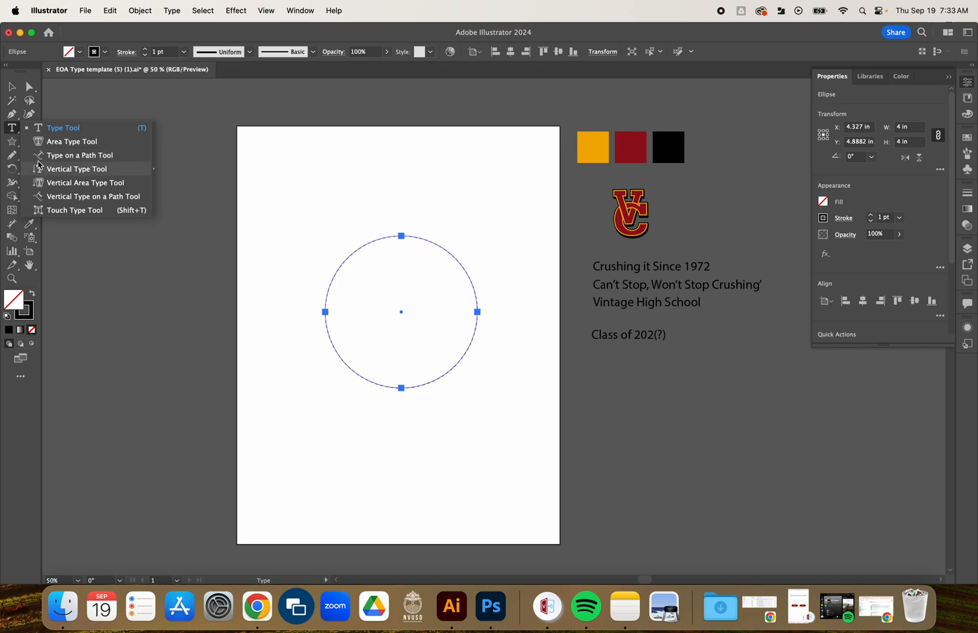
click(74, 156)
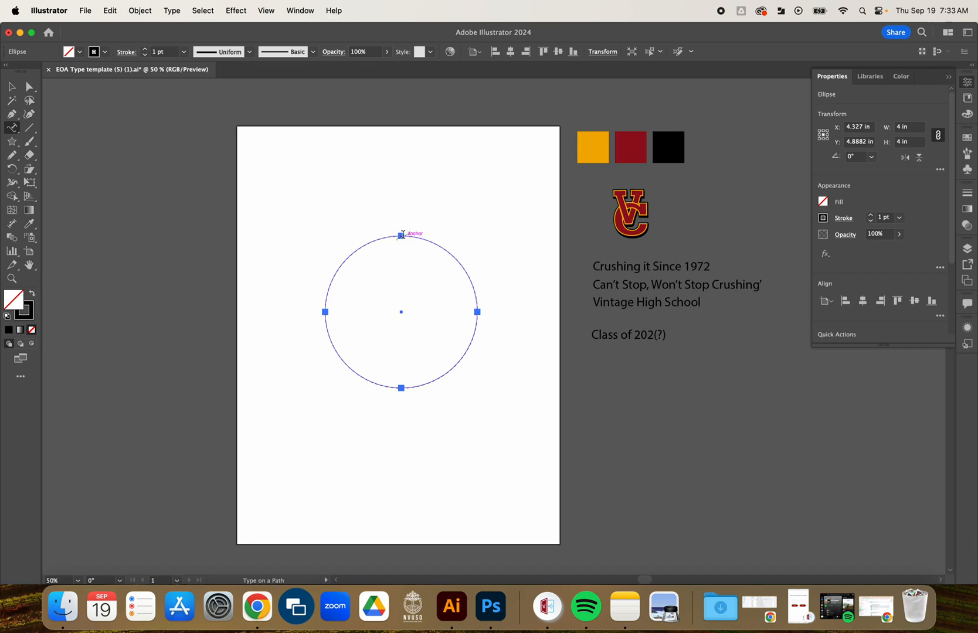
click(402, 234)
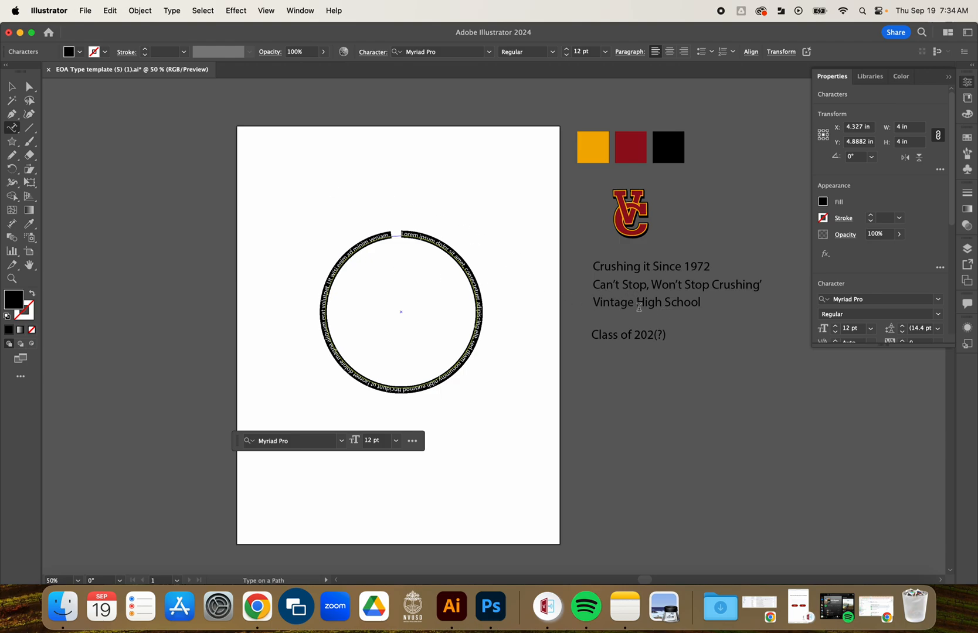
- Replace the placeholder text on the circle with a copy of the "Vintage High School" line
triple_click(626, 303)
key(super+c)
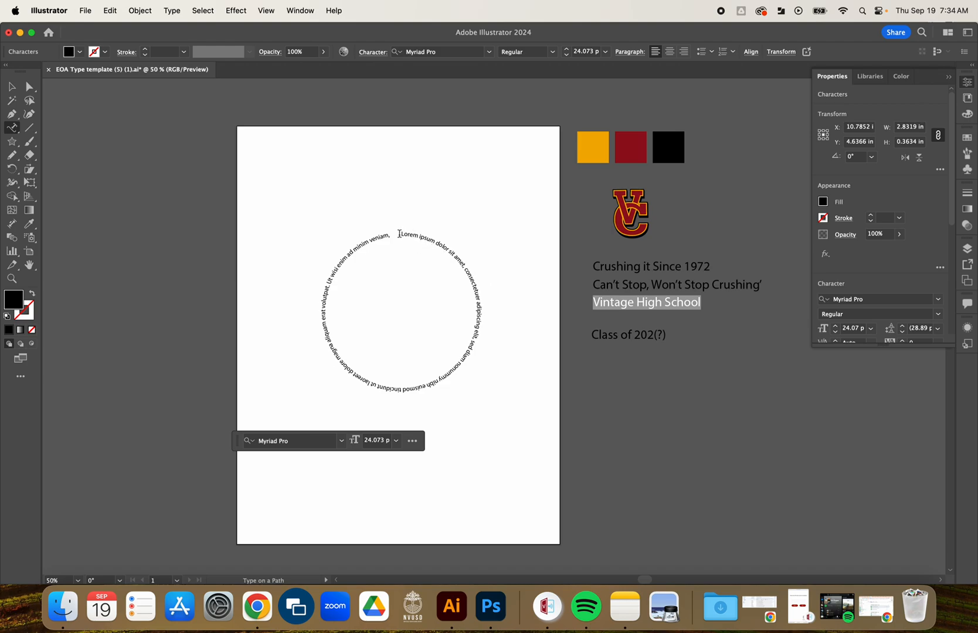
triple_click(412, 235)
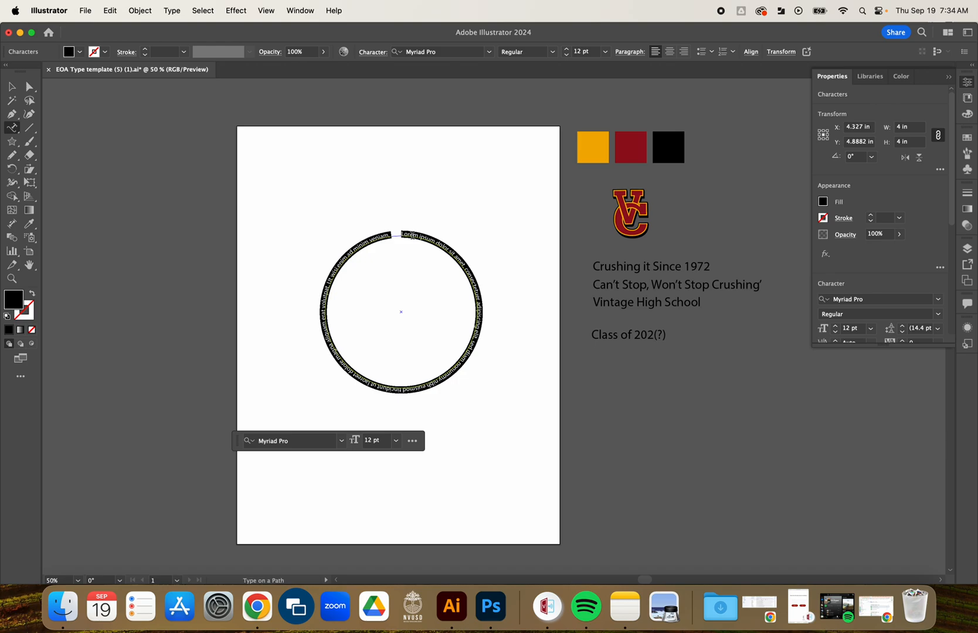
key(super+v)
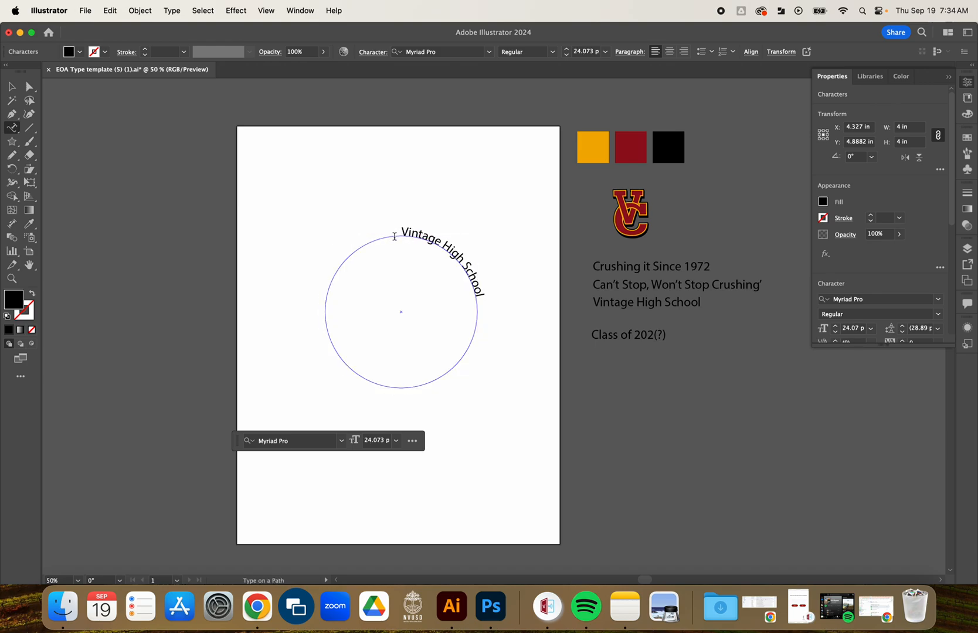
key(Escape)
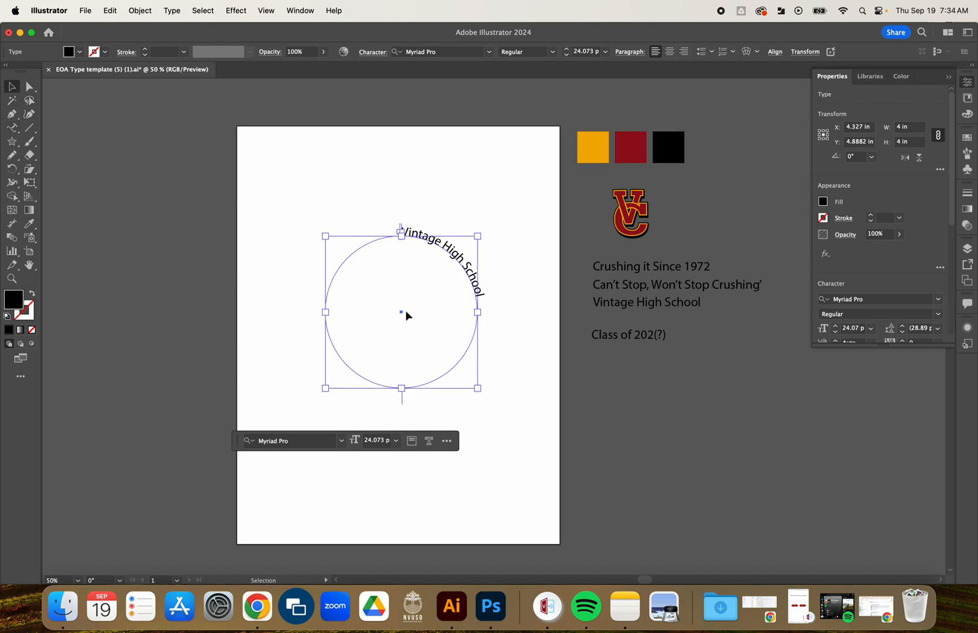
- Set the path text's end bracket at the circle's rightmost point and its start bracket at the leftmost point
key(super+equal)
key(super+equal)
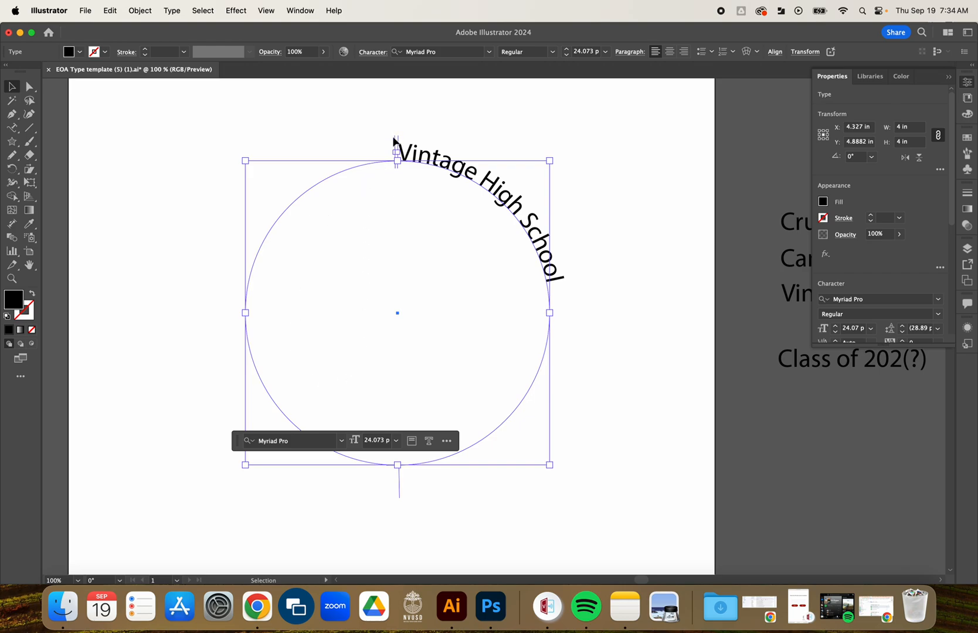
drag(395, 142, 230, 271)
drag(237, 272, 506, 411)
drag(548, 357, 567, 315)
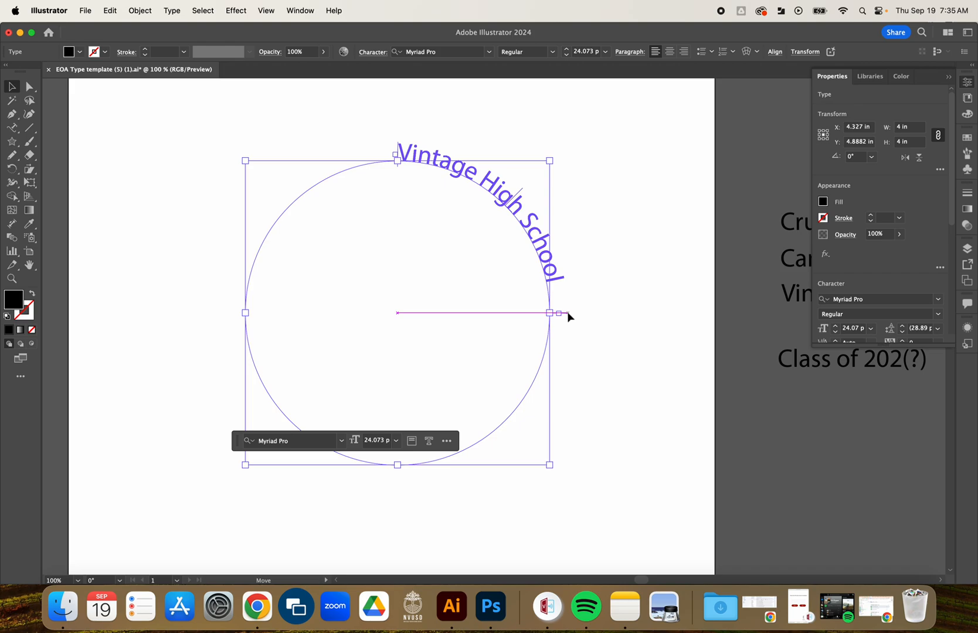
drag(568, 317, 568, 317)
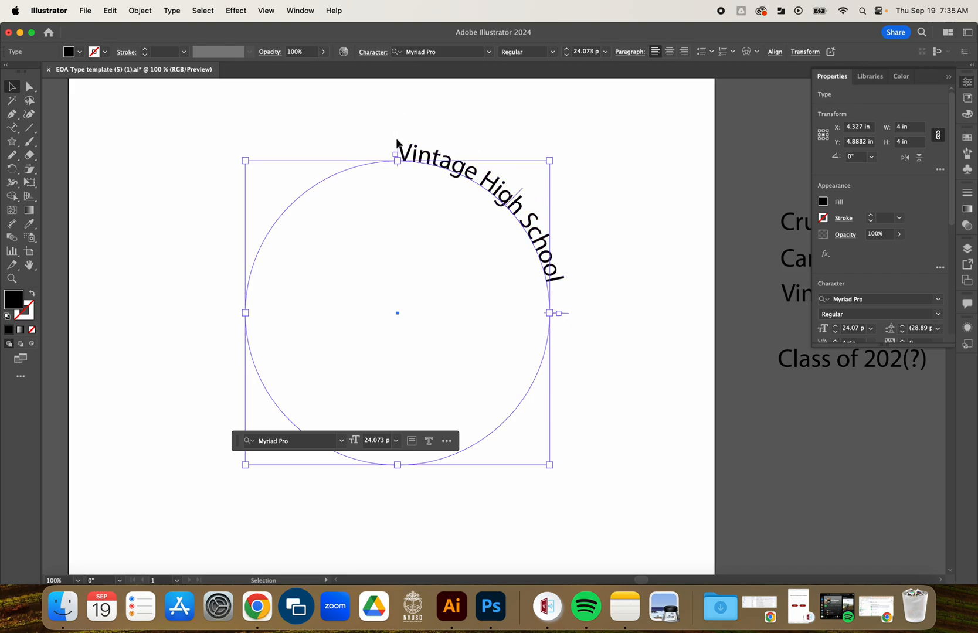
drag(398, 143, 258, 205)
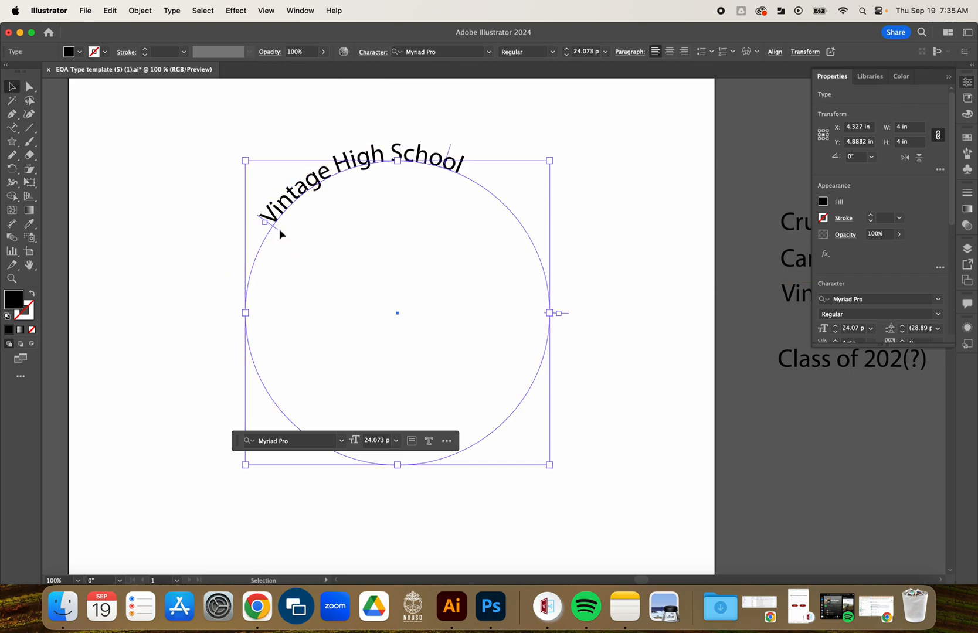
drag(258, 221, 240, 313)
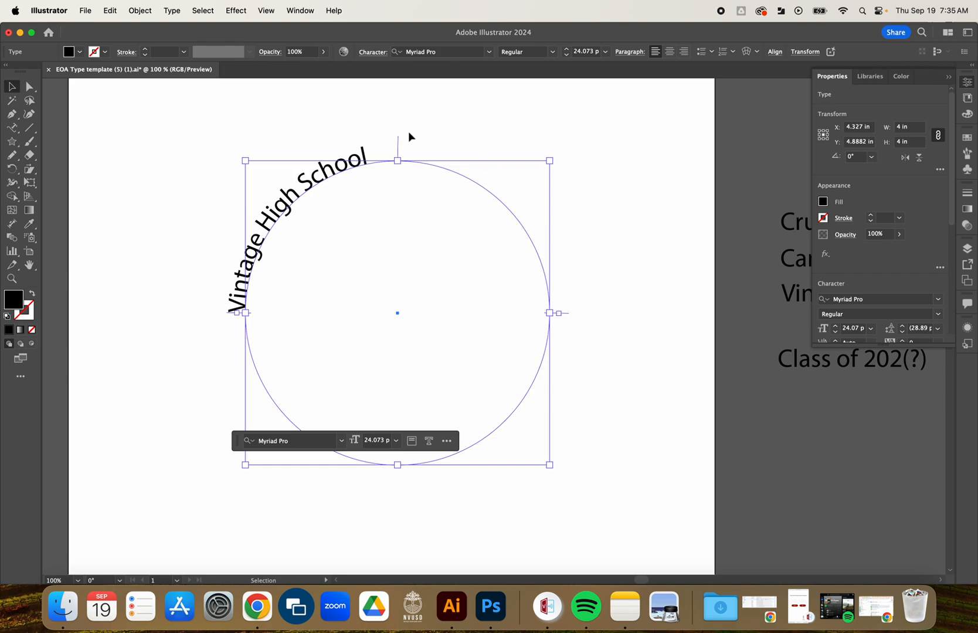
drag(399, 142, 278, 118)
drag(275, 116, 271, 117)
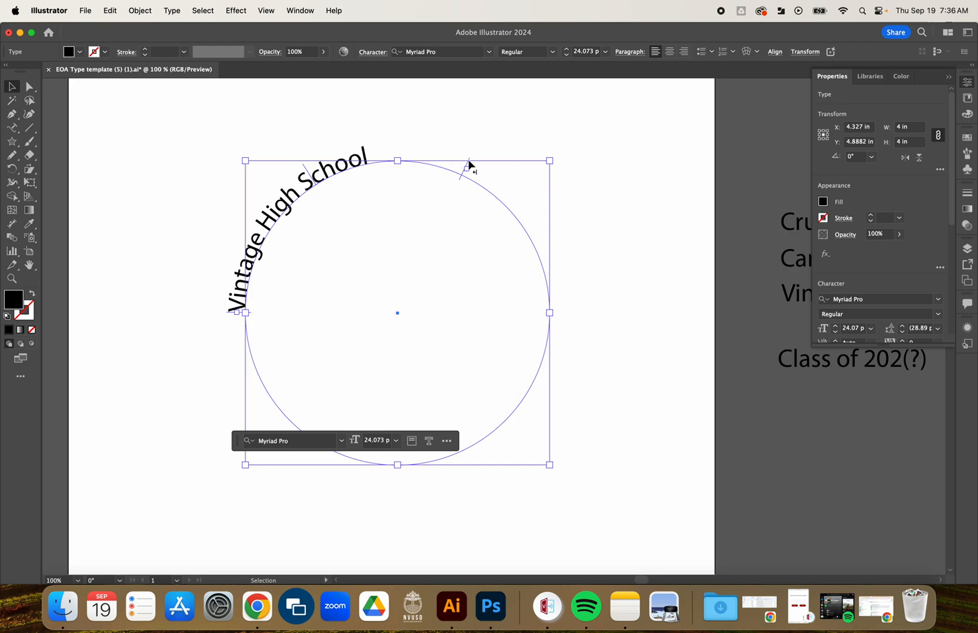
drag(467, 165, 571, 311)
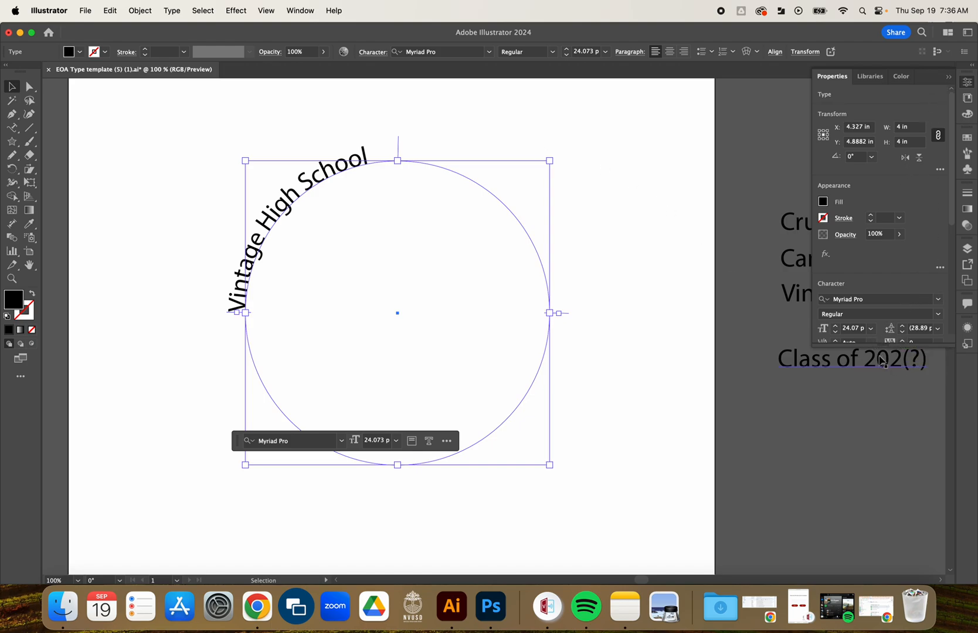
- Center-align the "Vintage High School" text so it sits over the top of the circle
drag(881, 344, 882, 554)
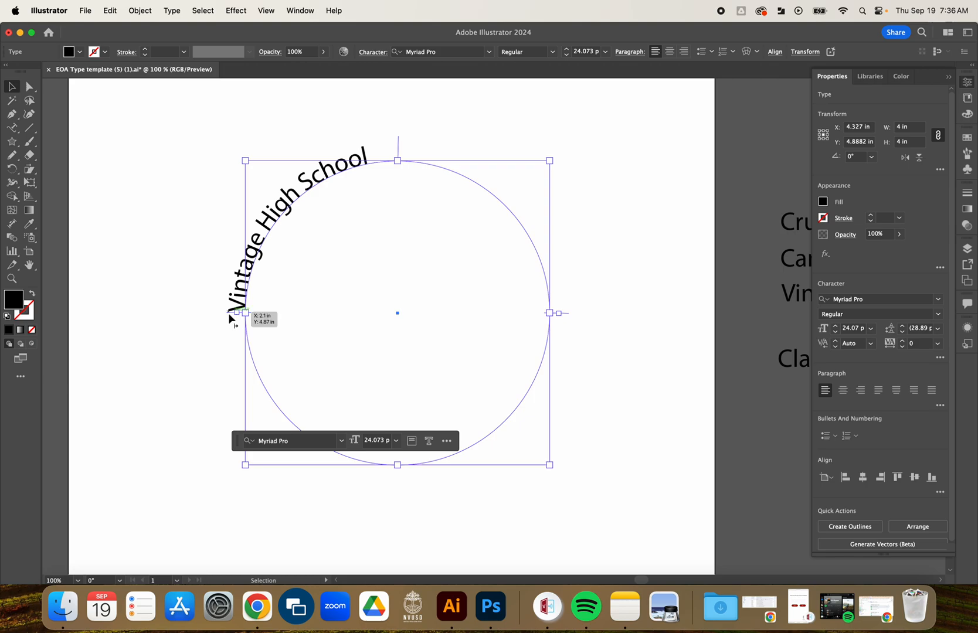
click(842, 391)
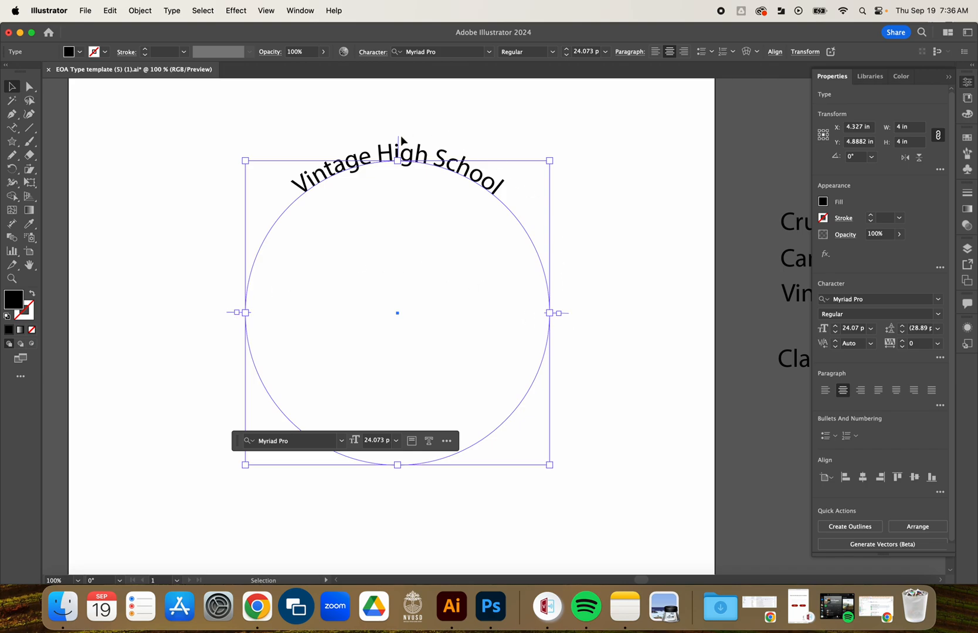
mouse_move(401, 142)
mouse_down()
mouse_move(394, 137)
mouse_move(413, 138)
mouse_move(395, 132)
mouse_move(400, 139)
mouse_up()
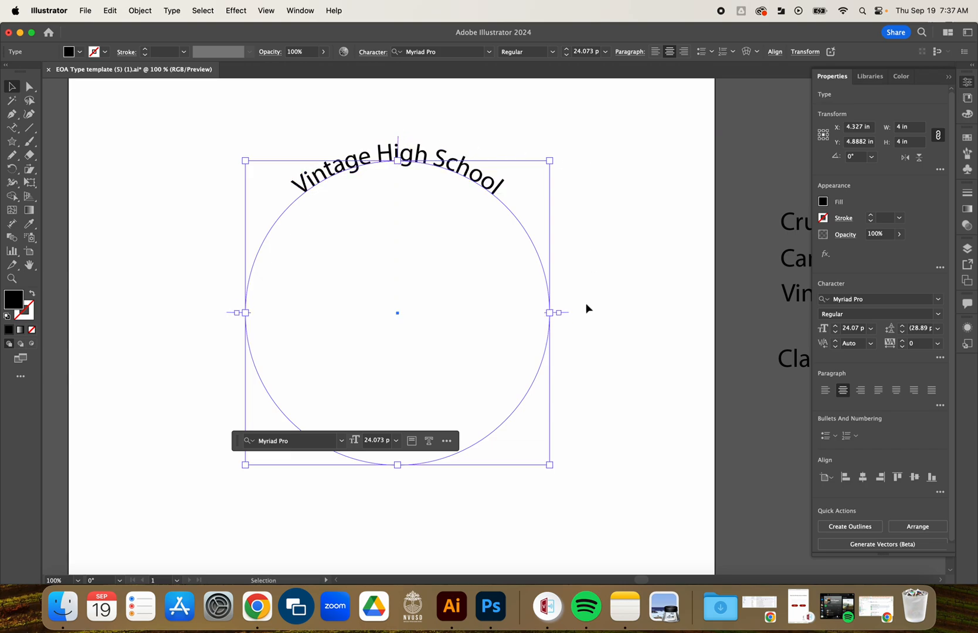
- Change the font of the curved "Vintage High School" text to BadTyp and deselect it
click(938, 300)
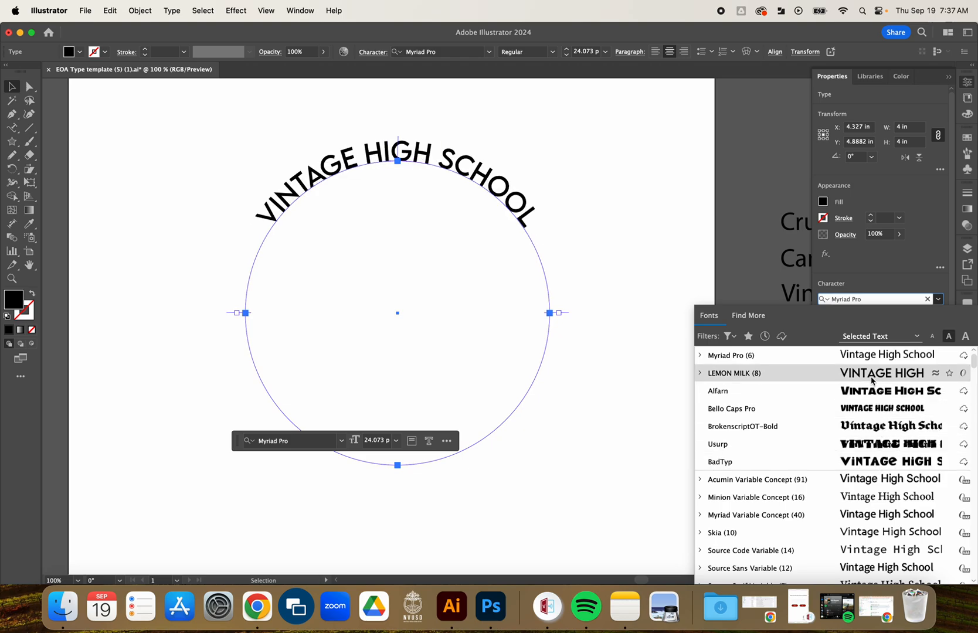
click(875, 466)
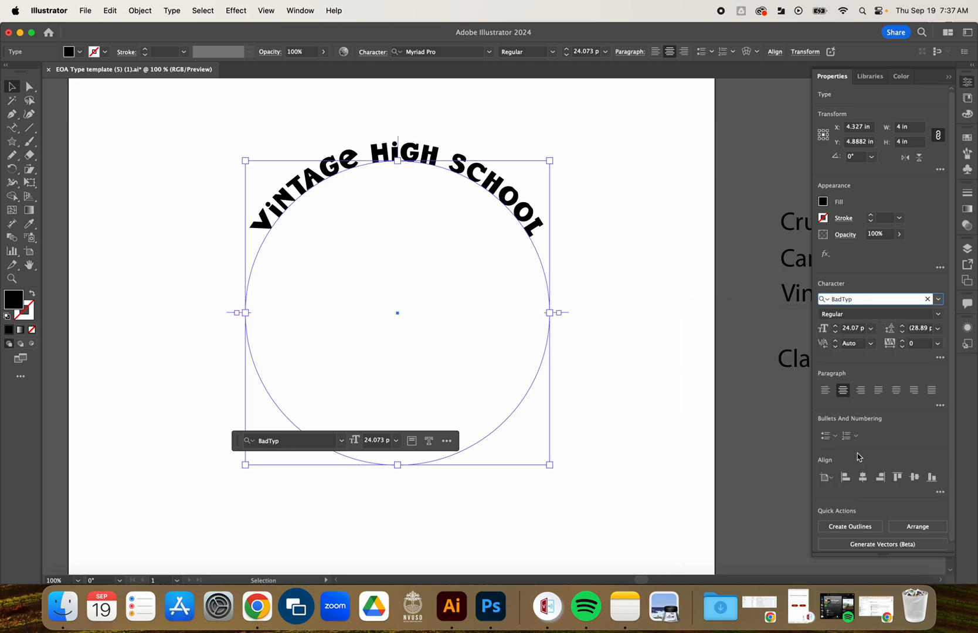
click(650, 218)
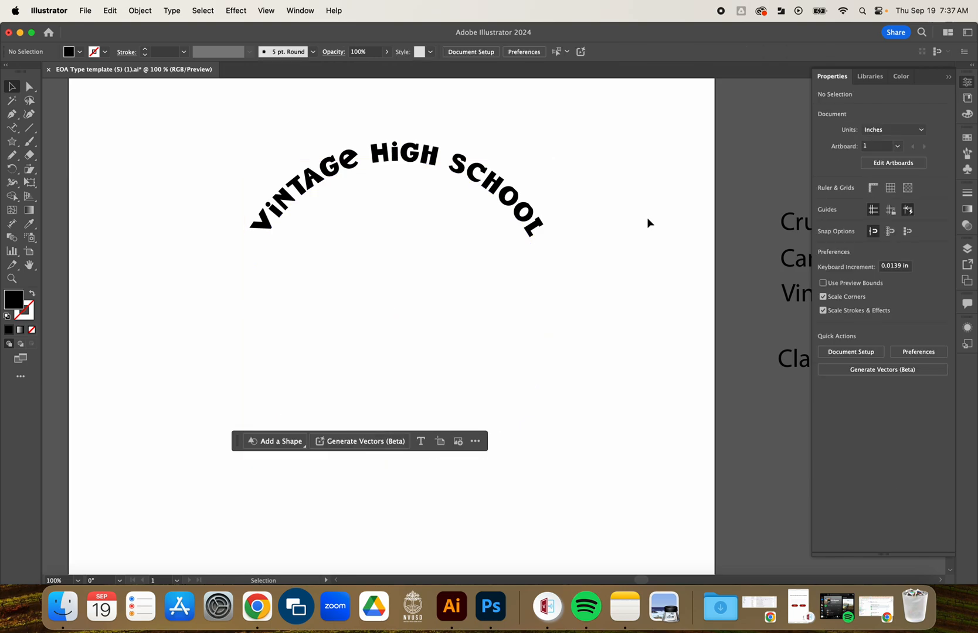